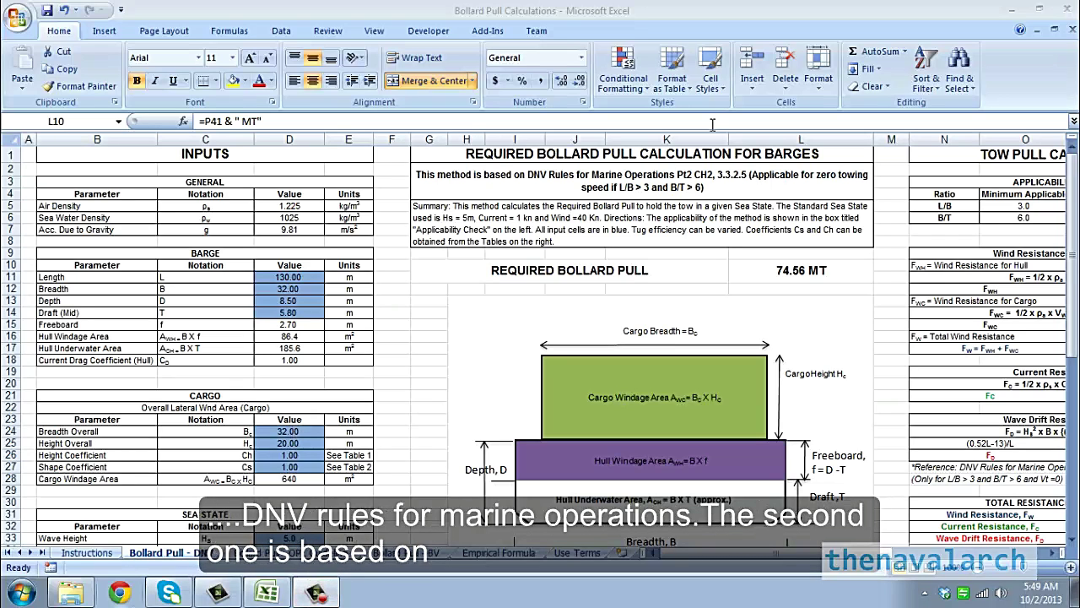
Page through the OPL Guideline, Bollard Pull - BV and Empirical Formula sheets in turn.
left_click(274, 589)
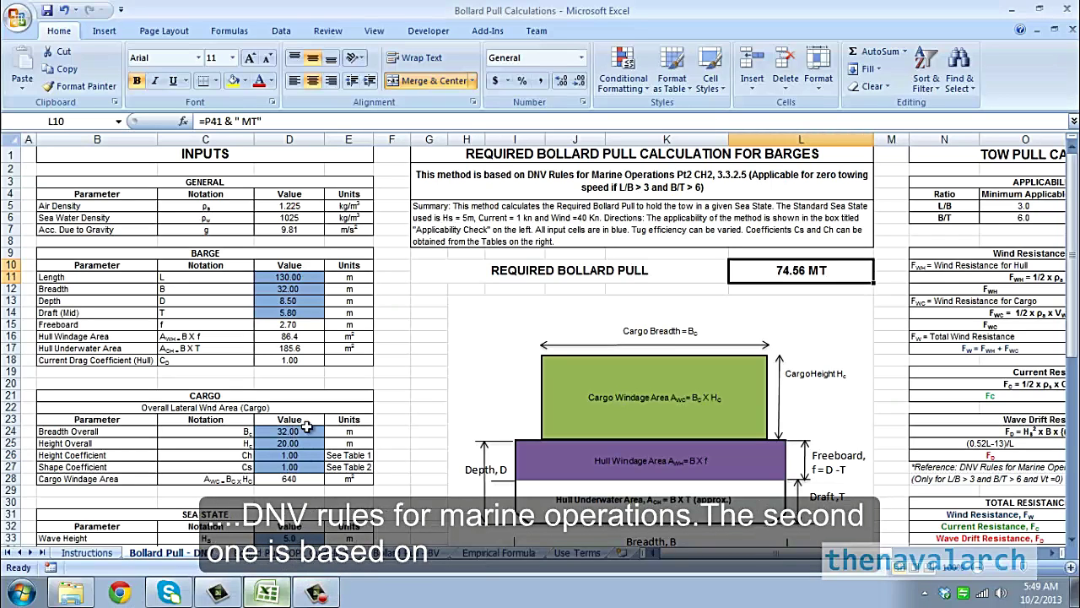
left_click(287, 553)
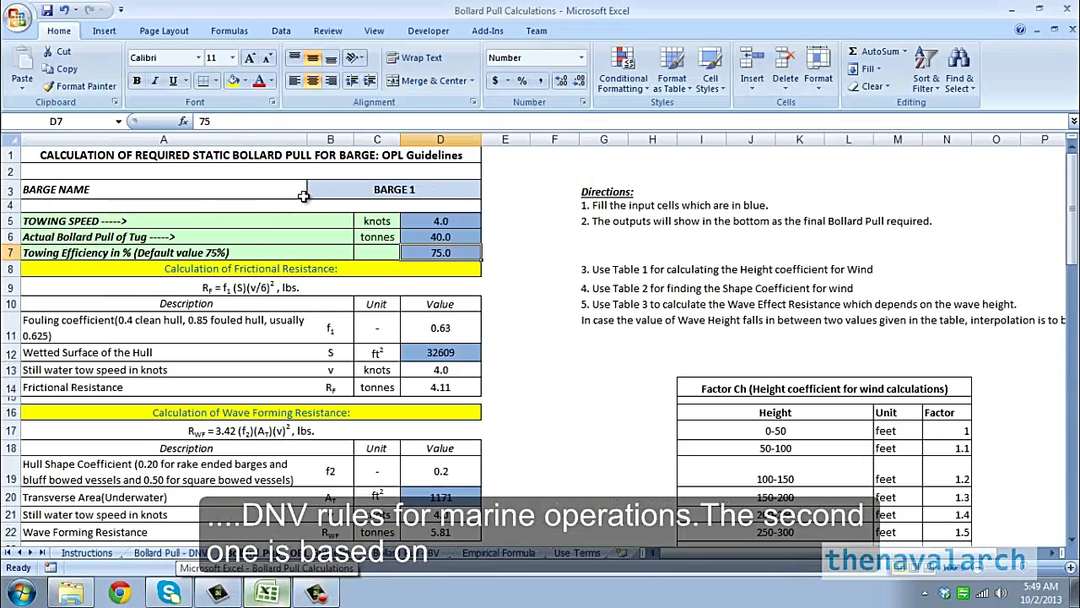
left_click(407, 553)
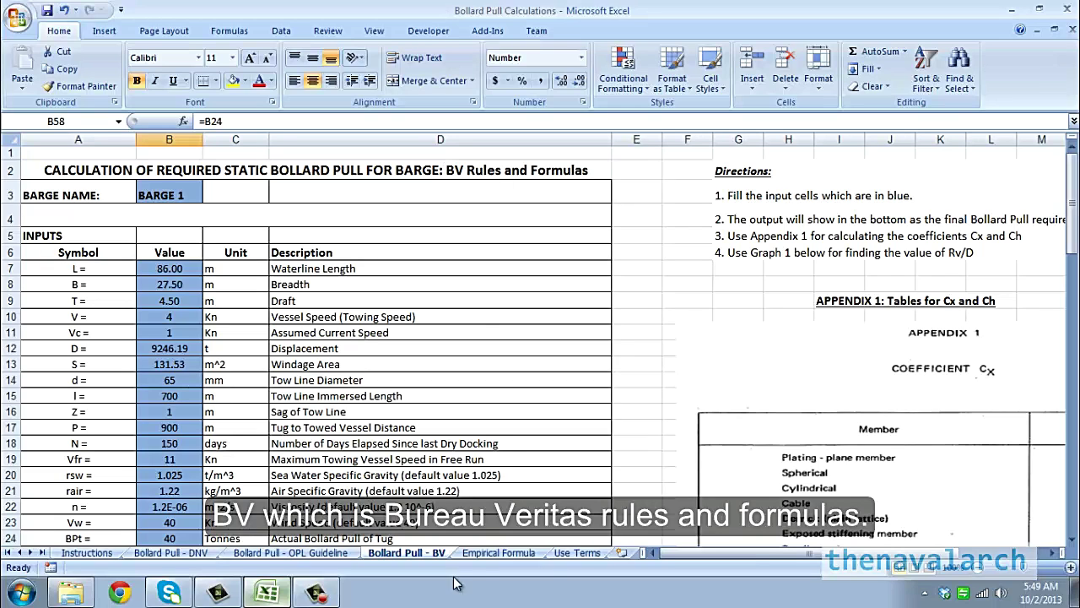
left_click(500, 553)
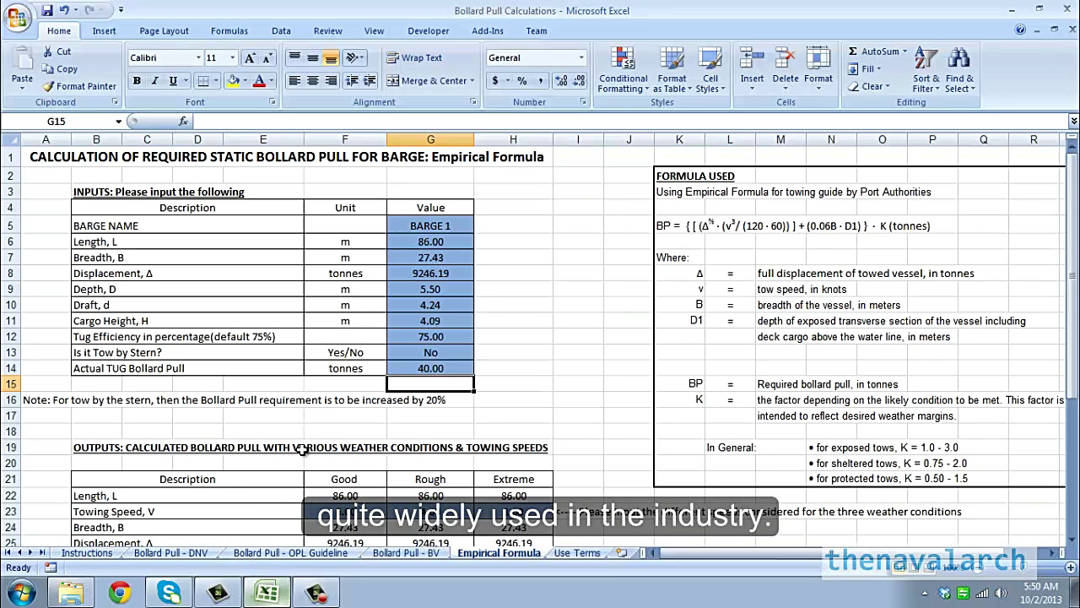
Show the Instructions sheet's 'What does this Excel Sheet do?' heading, then return to Bollard Pull - DNV.
left_click(86, 553)
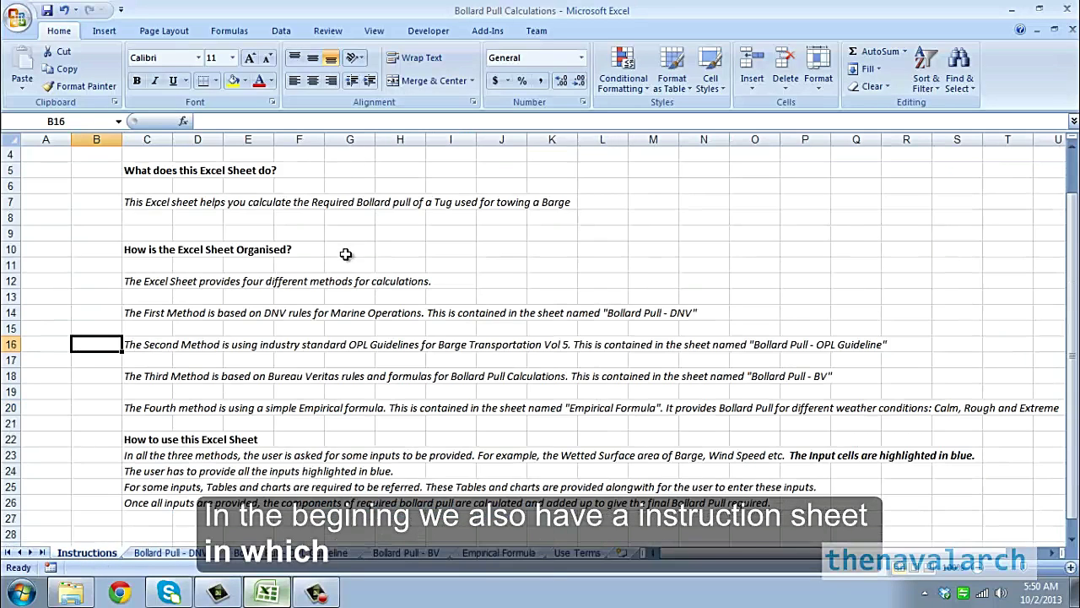
scroll(346, 254, "up", 1)
left_click(151, 218)
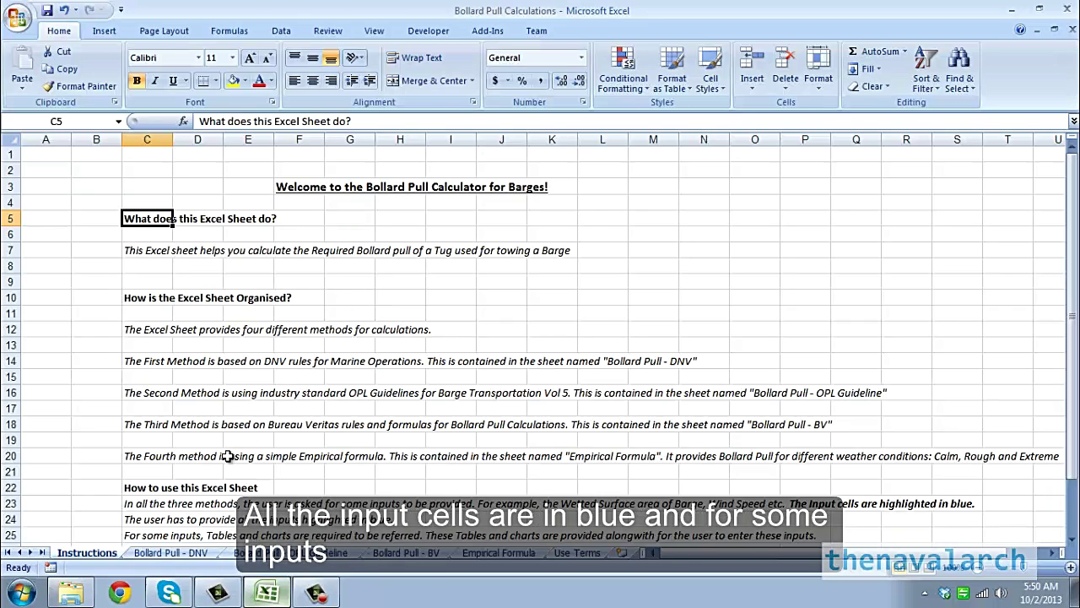
left_click(173, 553)
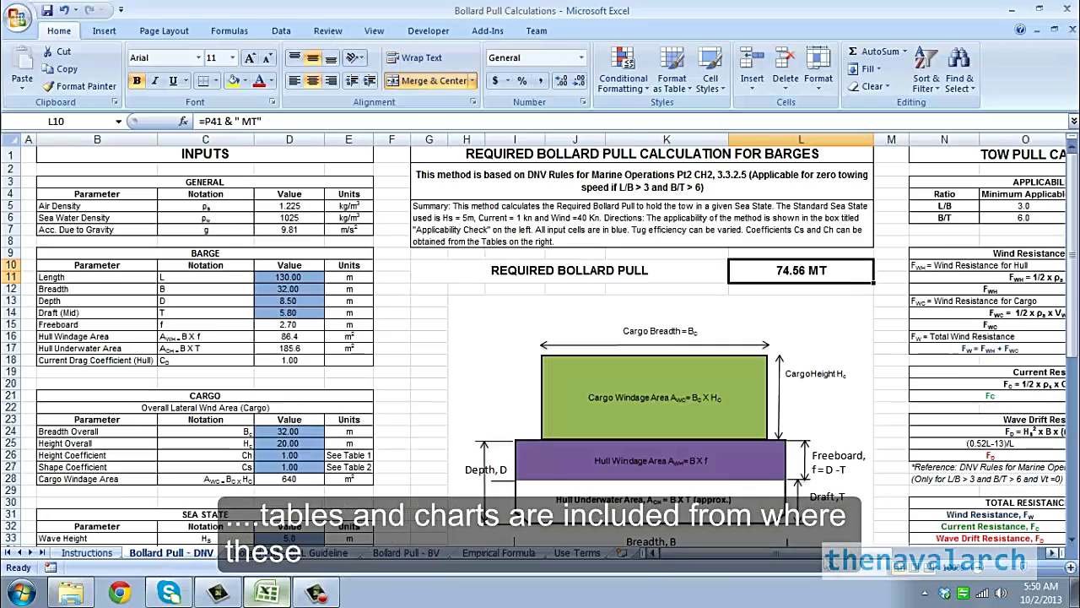
Set the DNV draft to 5.00 m and height coefficient to 1.10, giving 77.28 MT required.
left_click_drag(823, 557, 675, 558)
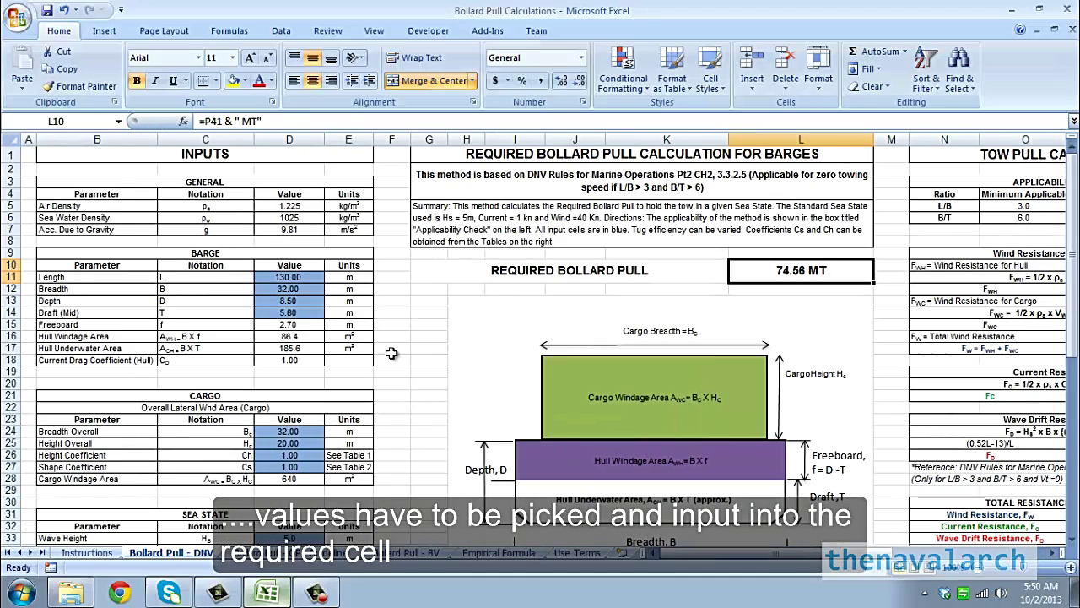
left_click(86, 553)
left_click(171, 552)
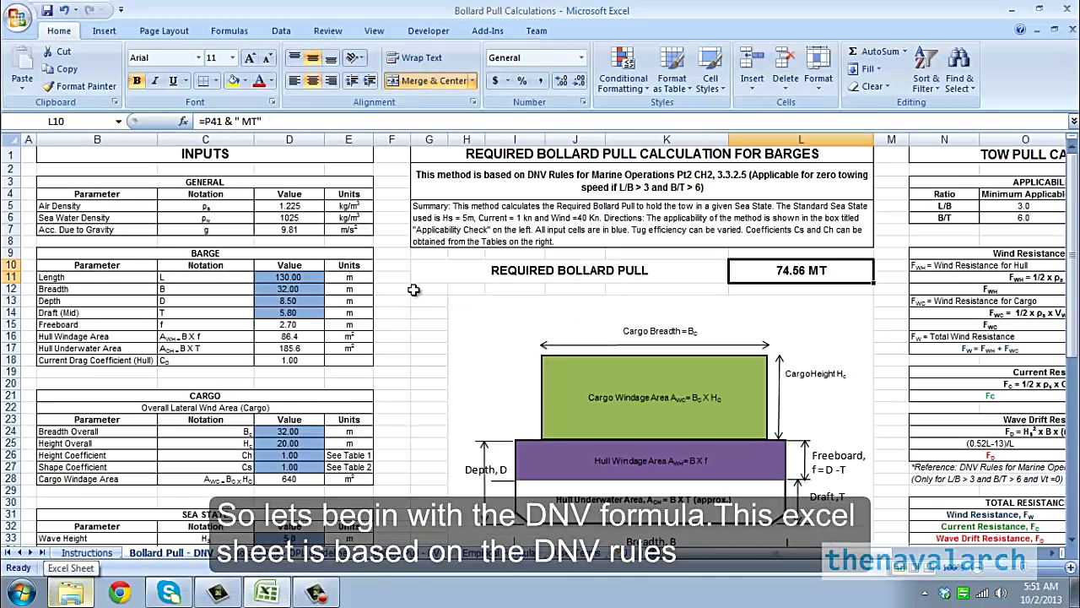
key("ctrl+z")
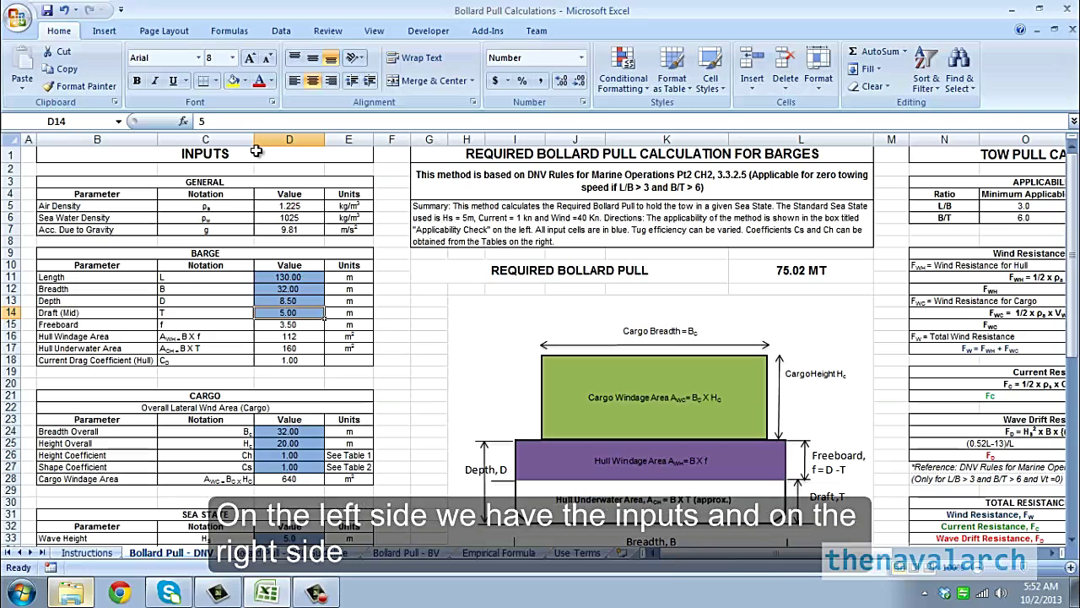
left_click_drag(779, 557, 725, 557)
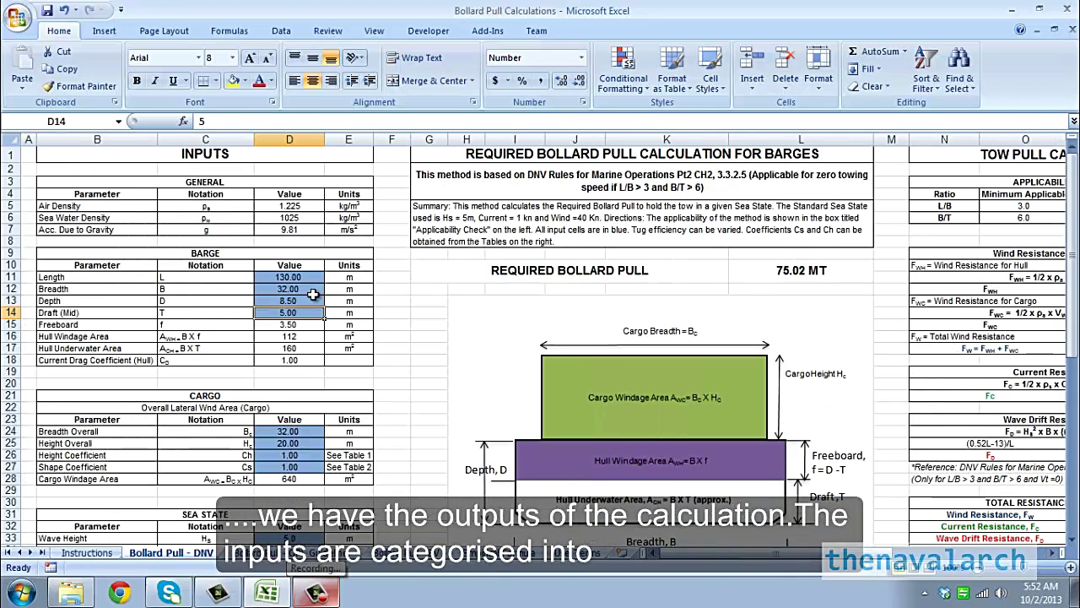
left_click(148, 184)
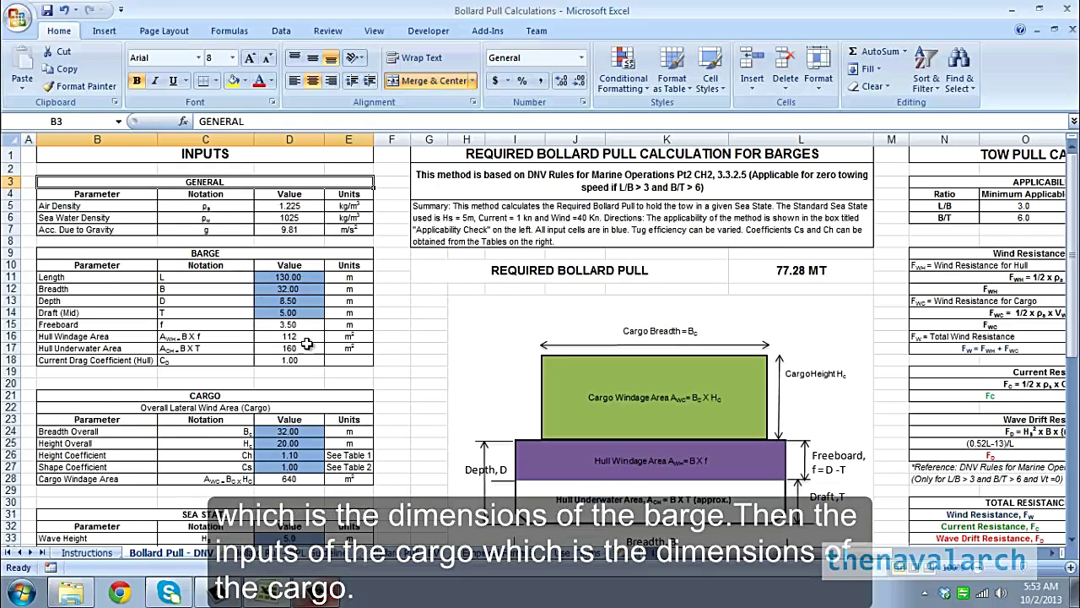
Relabel B40 in the TUG table as 'Tug Efficiency', matching its 0.75 value in D40.
scroll(308, 344, "down", 1)
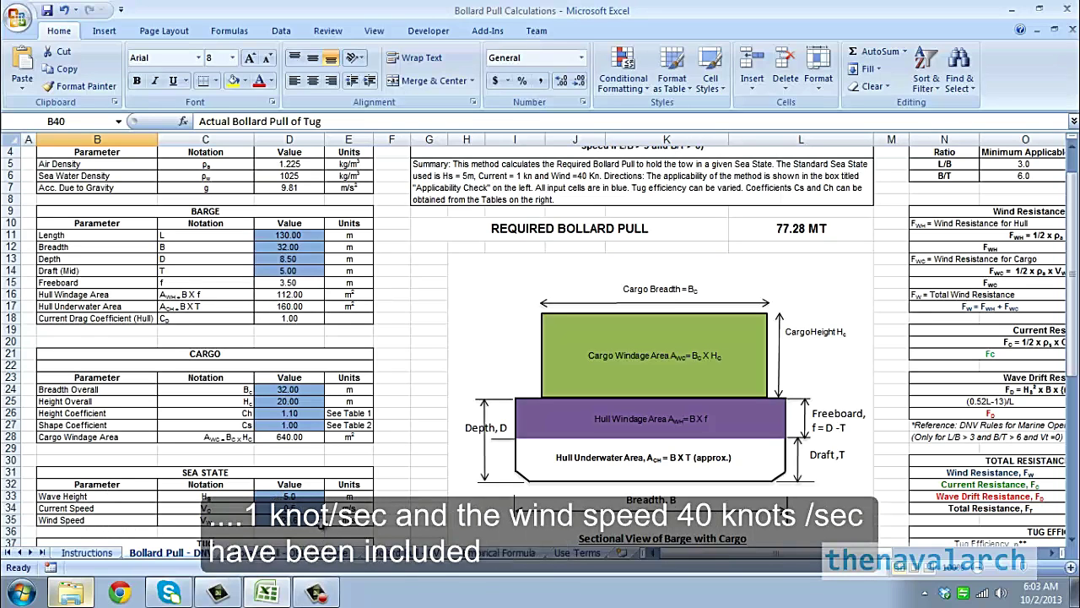
scroll(335, 381, "down", 2)
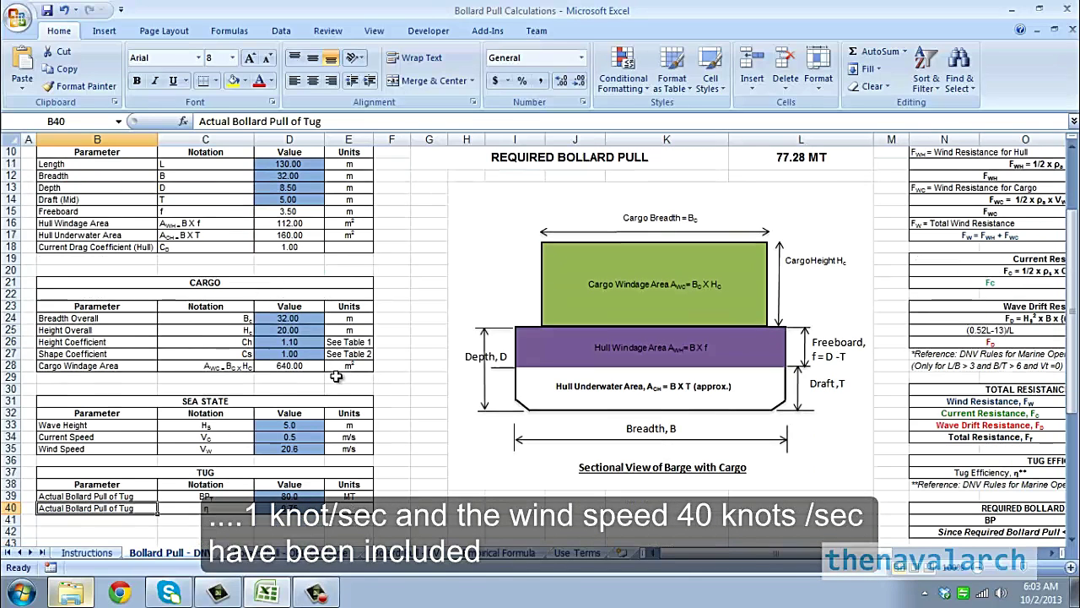
type("Tug Efficiency")
key("Return")
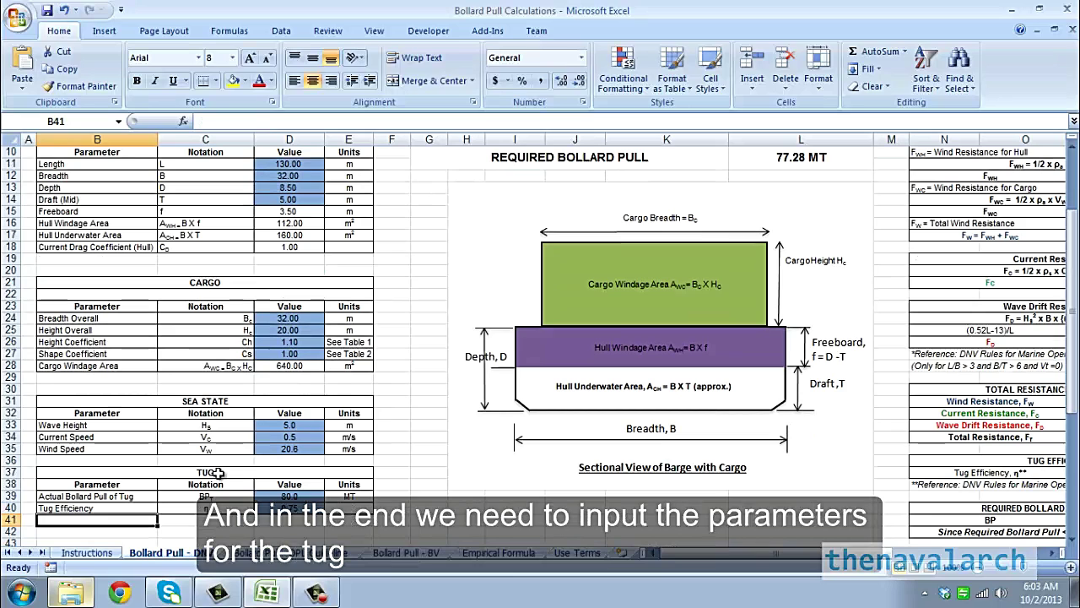
left_click(117, 498)
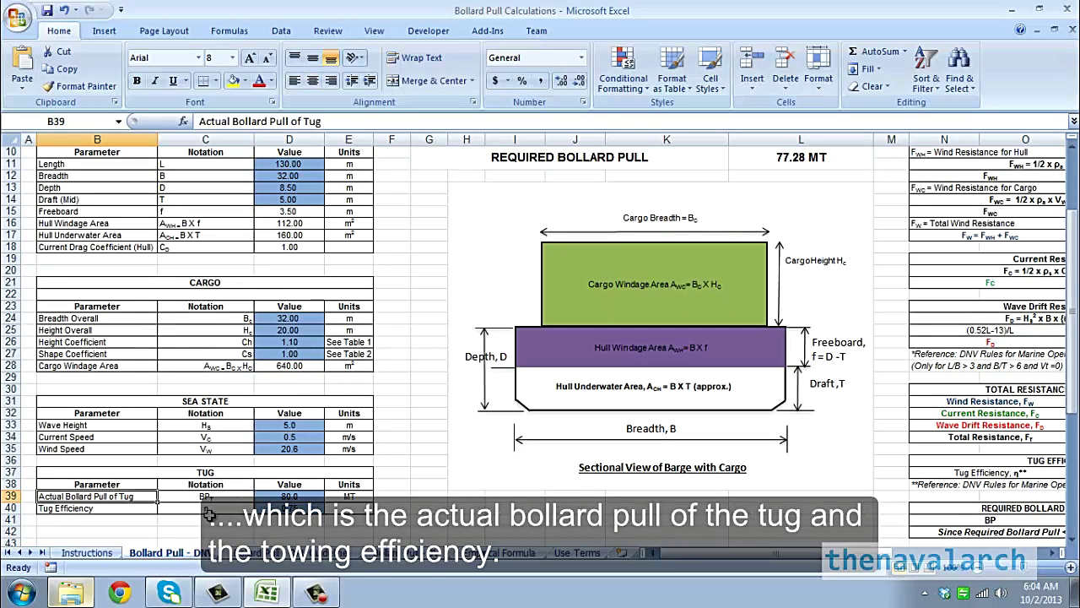
left_click(108, 507)
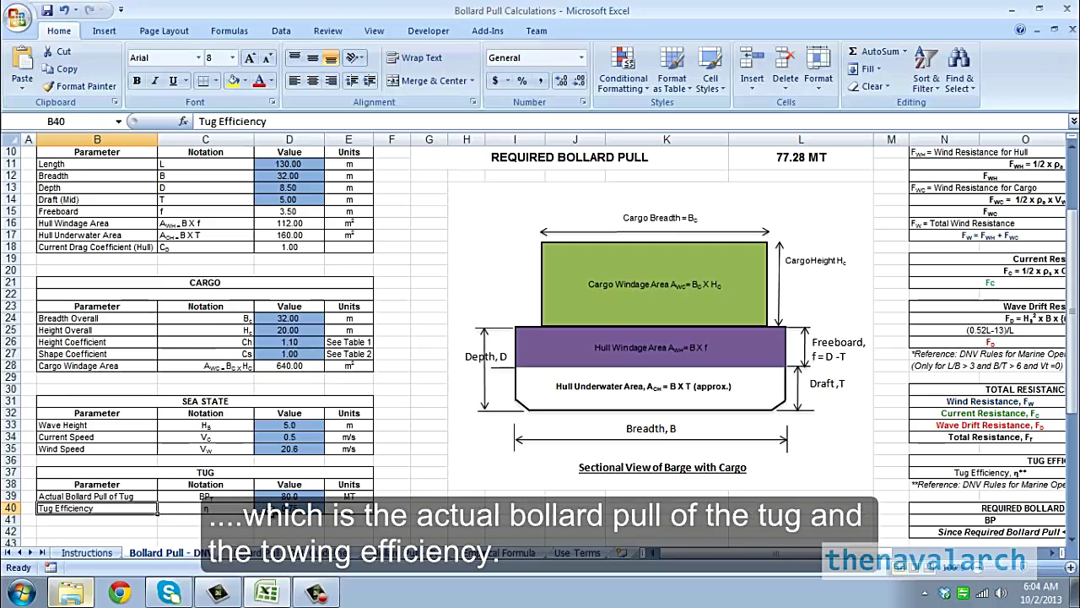
left_click(261, 509)
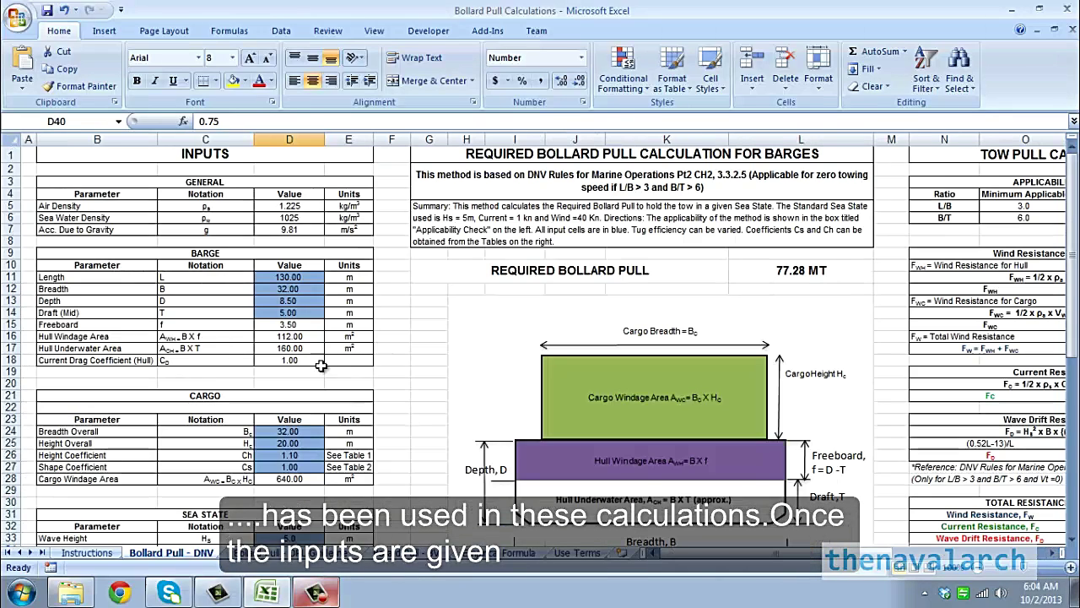
scroll(719, 173, "right", 5)
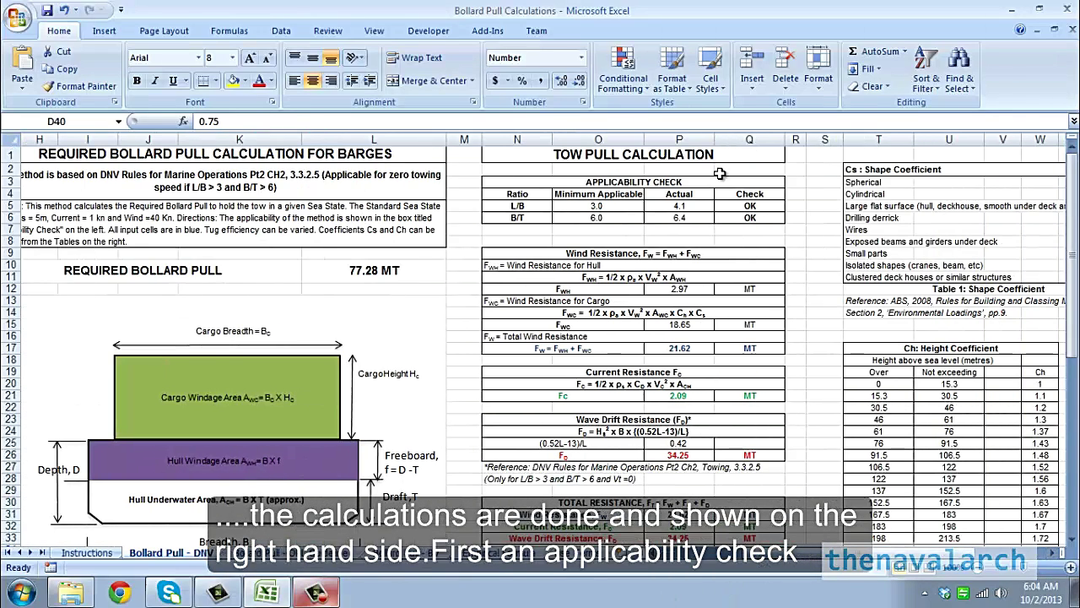
left_click(597, 184)
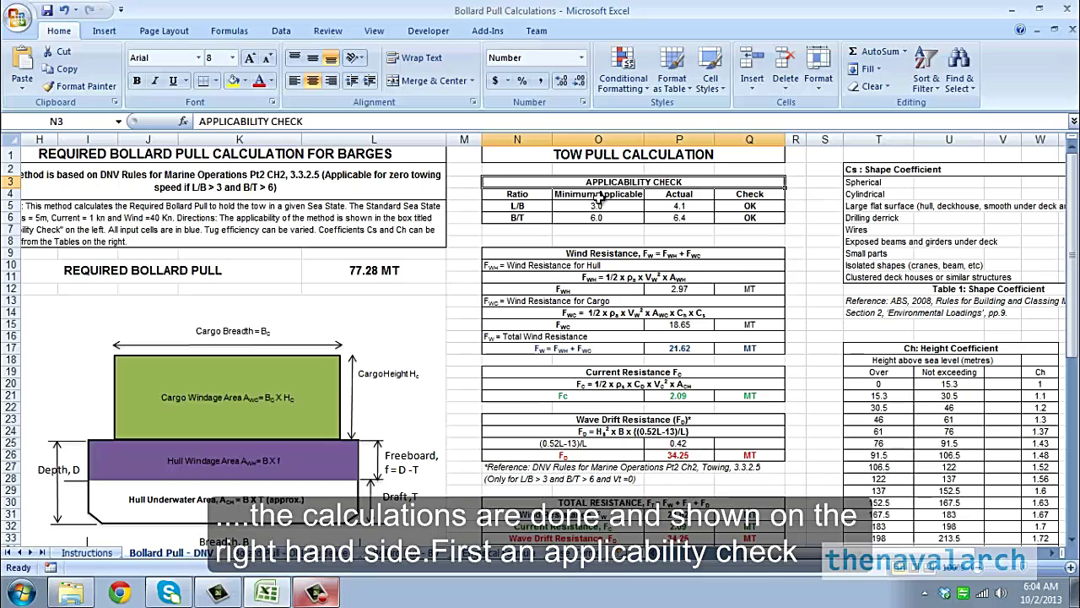
left_click_drag(597, 196, 598, 218)
left_click(597, 229)
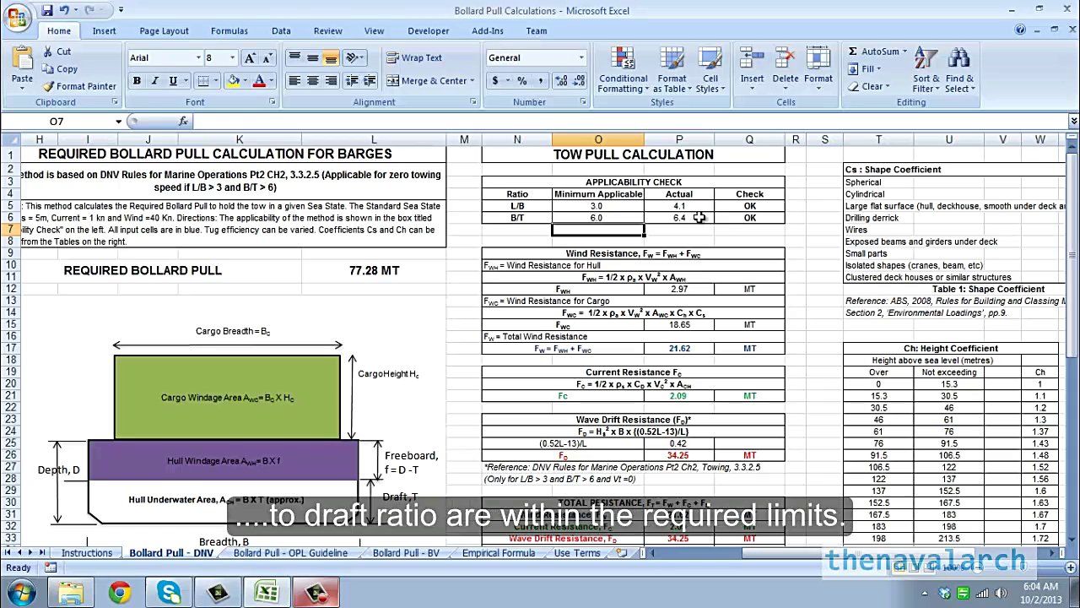
left_click(590, 253)
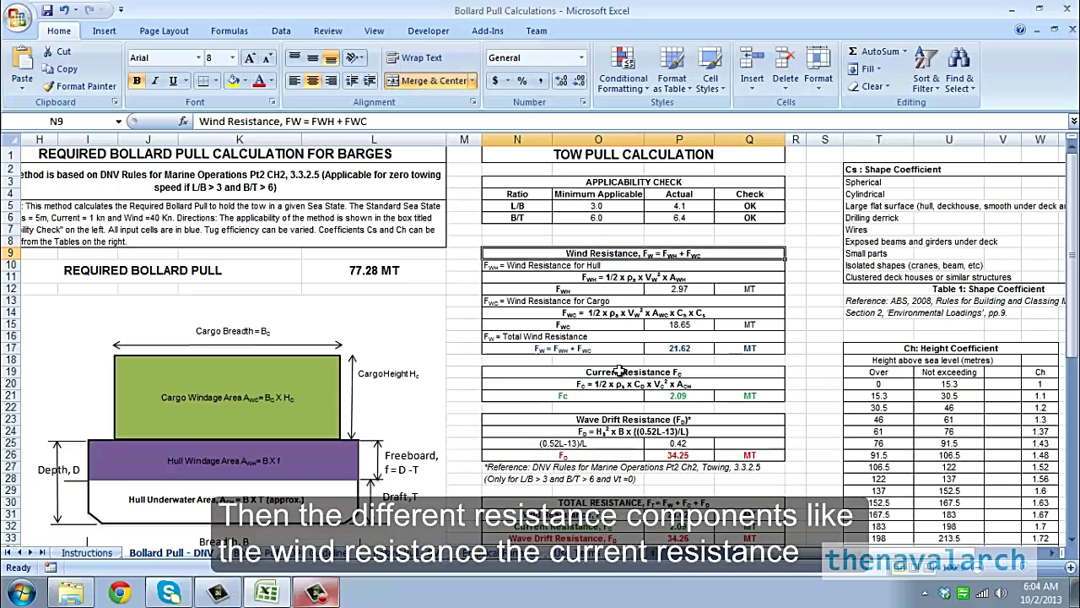
scroll(620, 376, "down", 3)
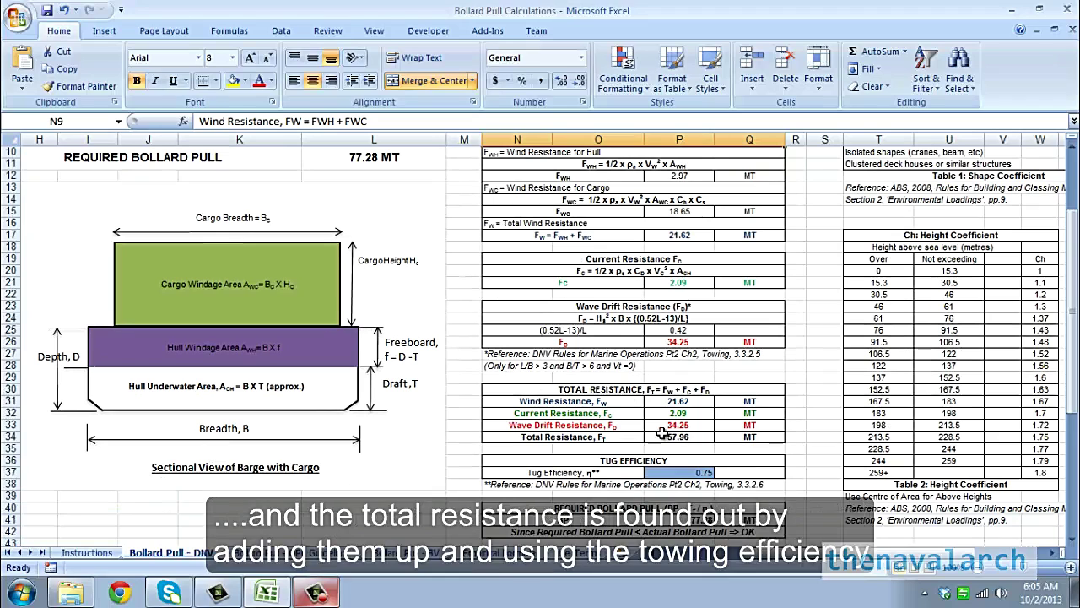
scroll(657, 327, "down", 2)
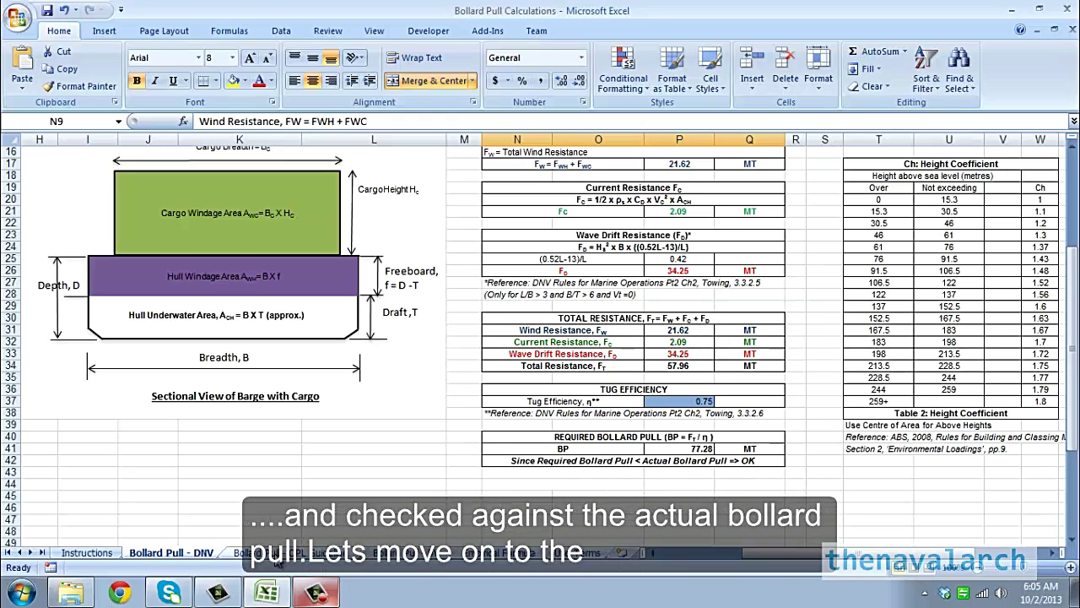
On the OPL Guideline sheet, highlight the towing inputs and the 1171 underwater transverse area.
left_click(272, 553)
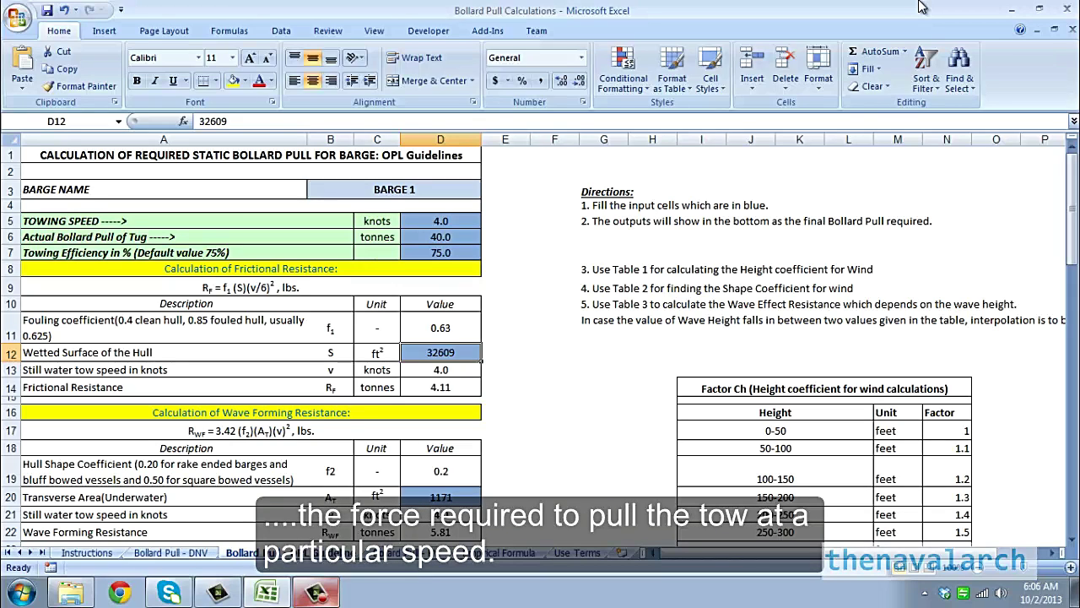
left_click_drag(468, 223, 455, 270)
left_click(530, 290)
left_click(440, 497)
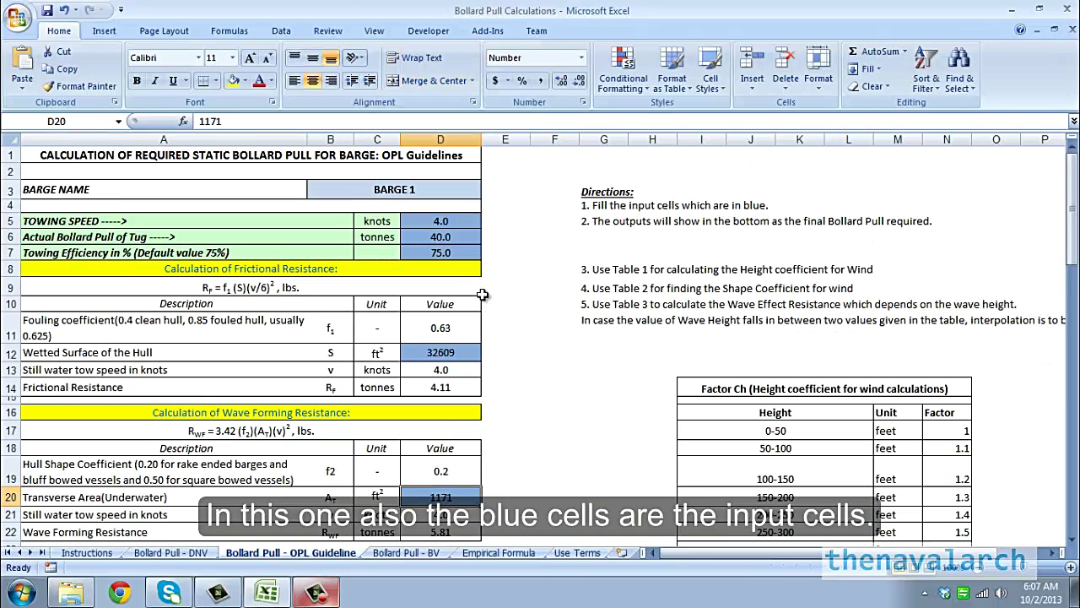
Scroll down to inspect the OPL sheet's Required Bollard Pull formula.
scroll(295, 254, "down", 1)
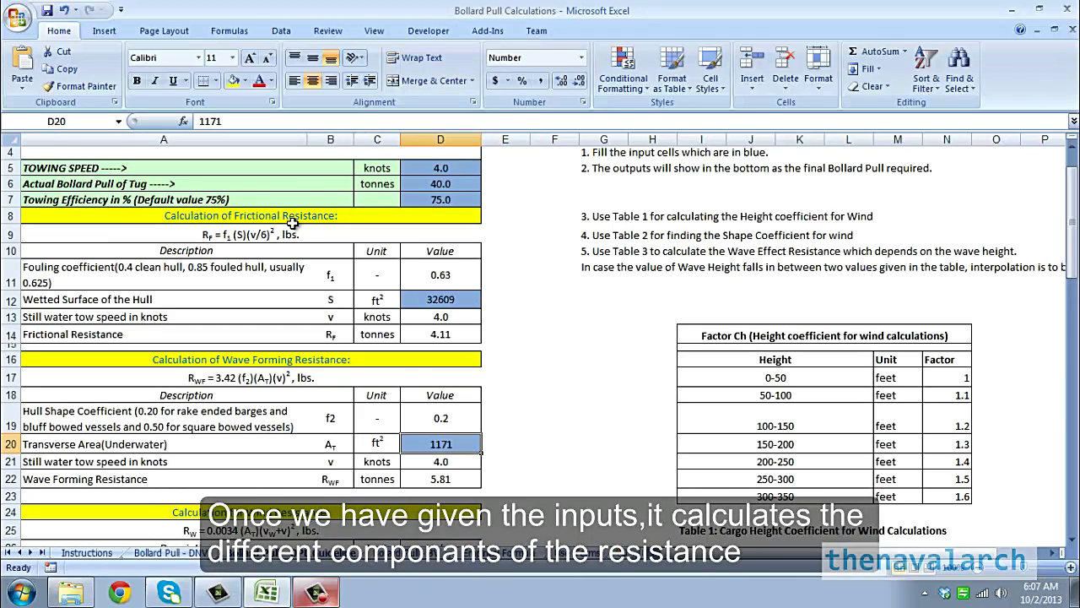
scroll(318, 363, "down", 2)
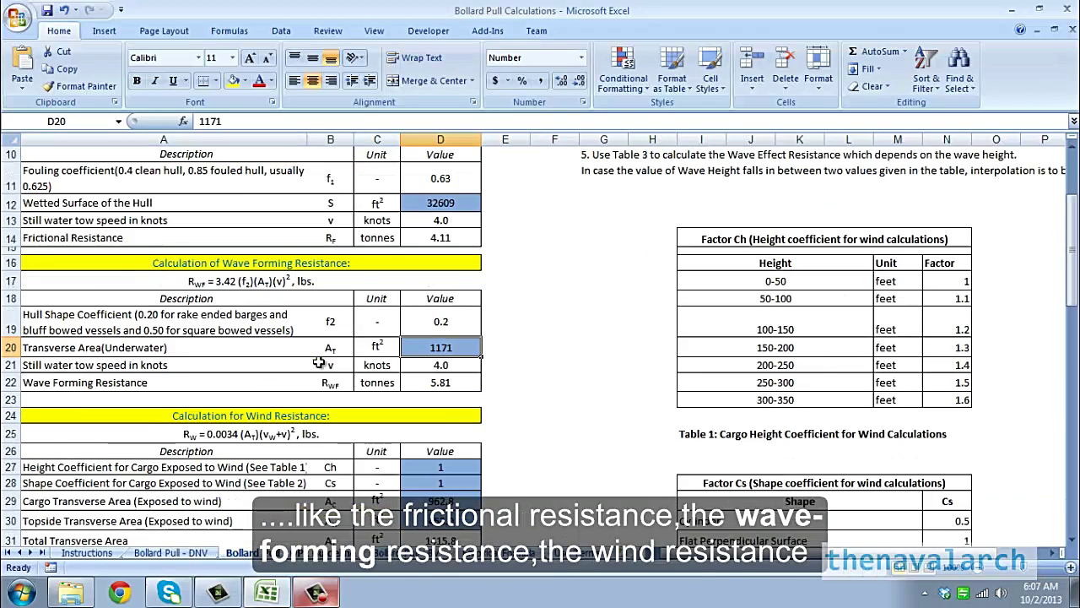
scroll(318, 362, "down", 5)
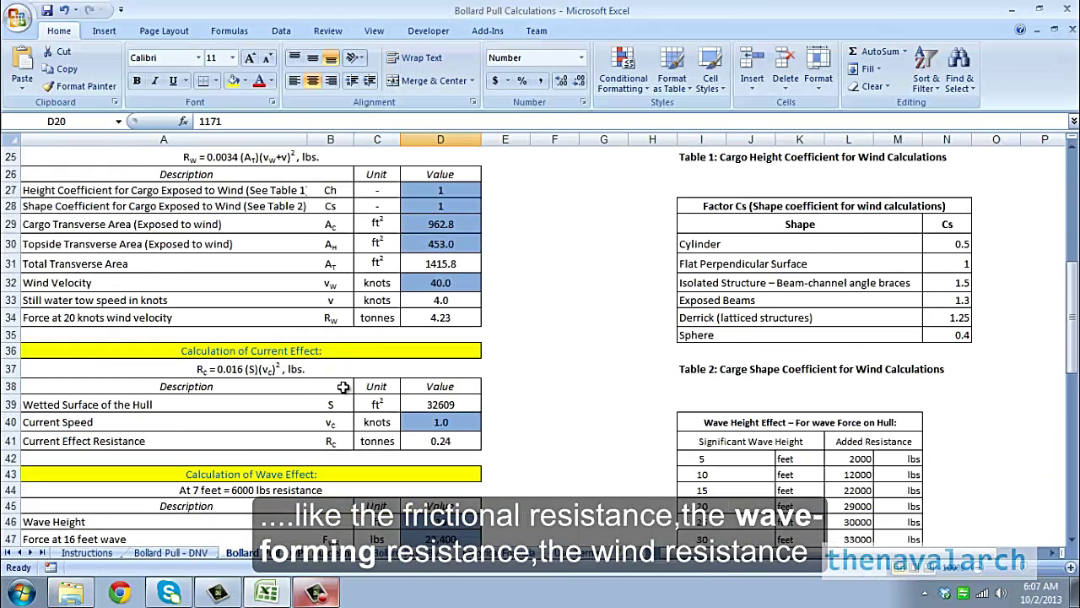
scroll(344, 387, "down", 2)
scroll(343, 388, "down", 2)
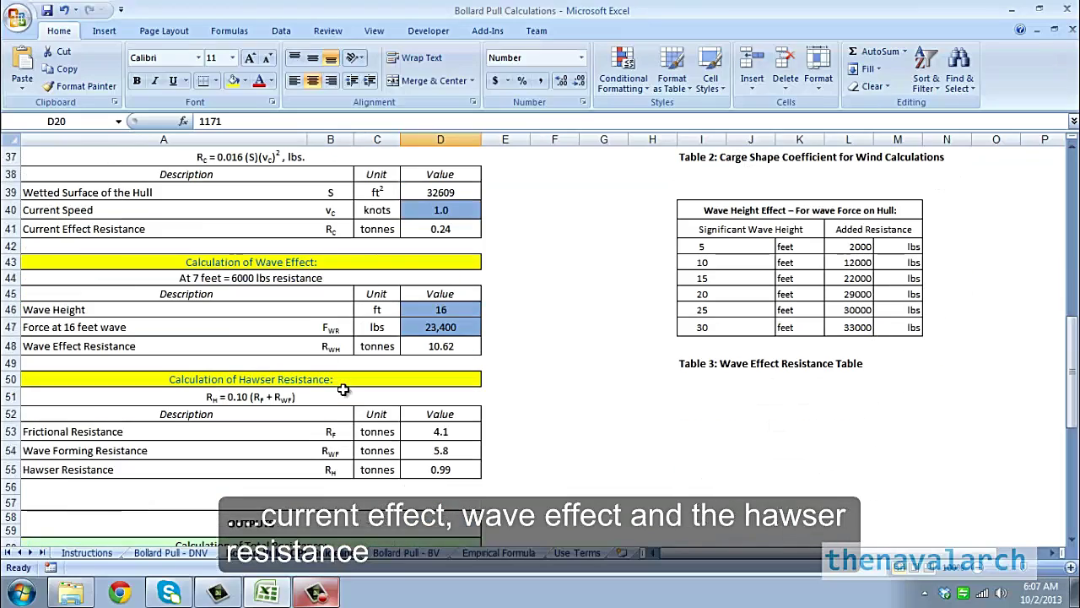
scroll(344, 388, "down", 6)
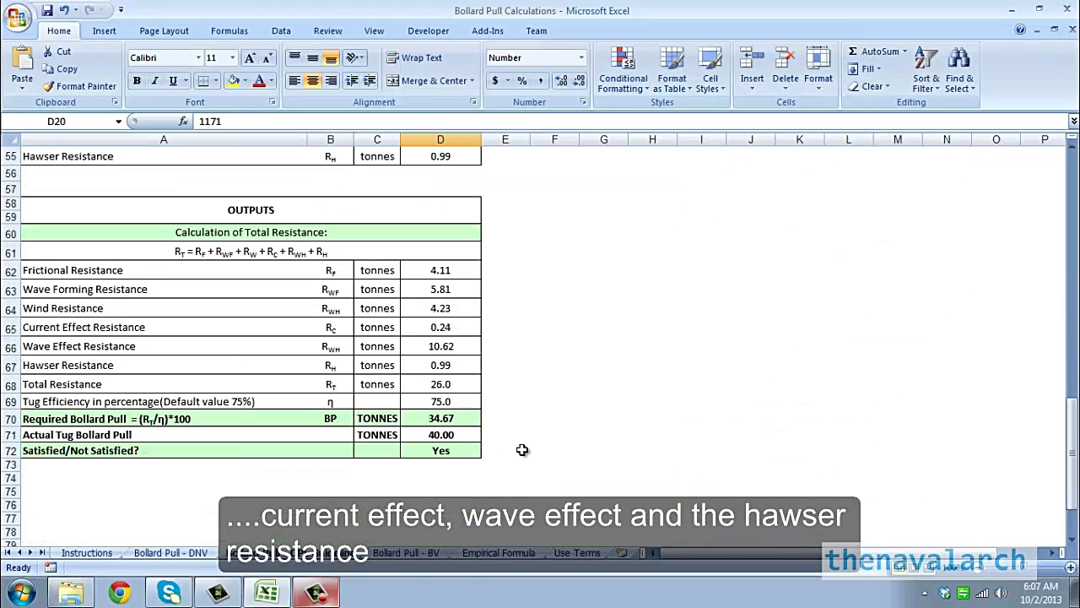
left_click(456, 417)
Highlight the Factor Ch height coefficient table and the Factor Cs wave height tables.
scroll(620, 369, "up", 10)
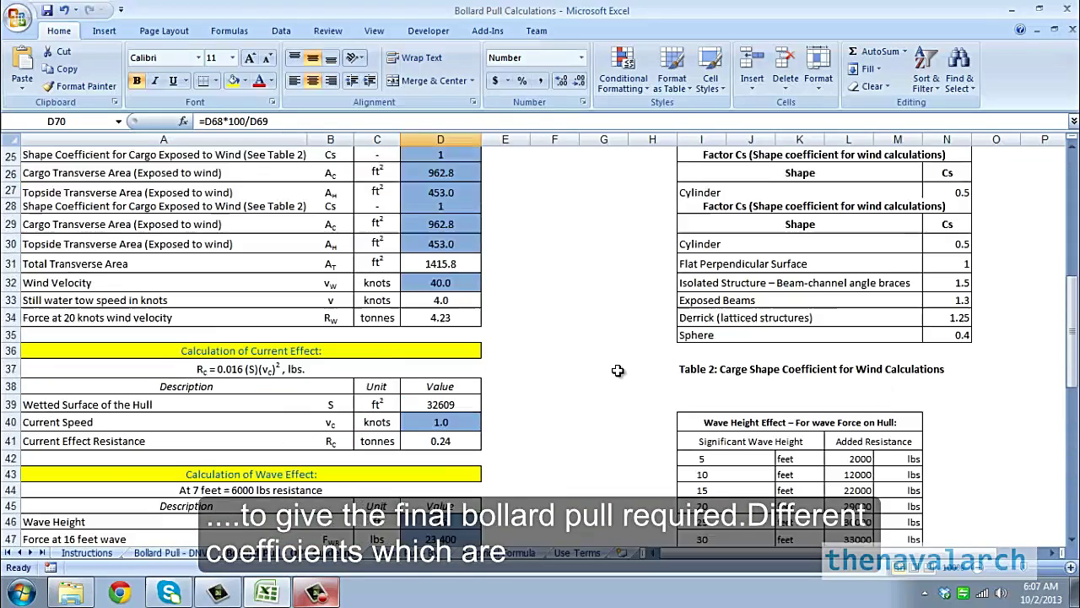
scroll(618, 370, "up", 8)
scroll(533, 345, "down", 1)
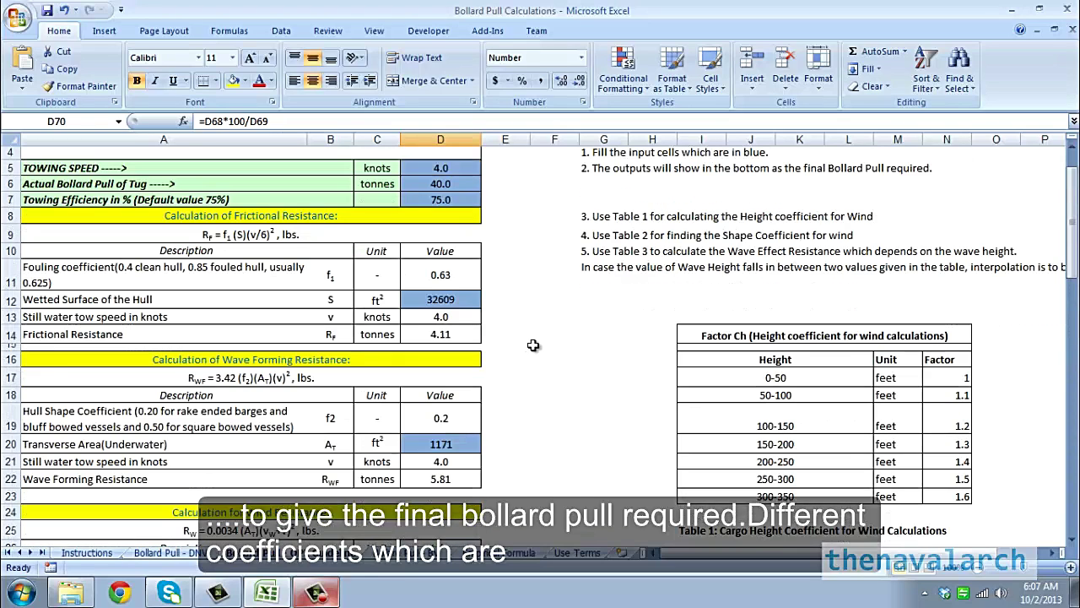
scroll(533, 345, "down", 2)
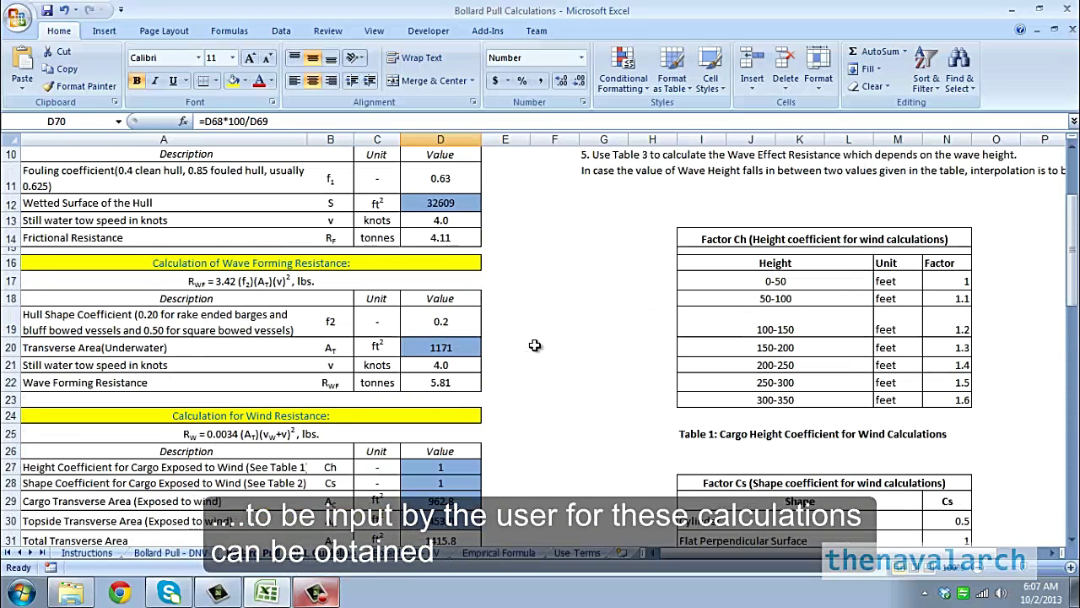
left_click_drag(843, 242, 743, 504)
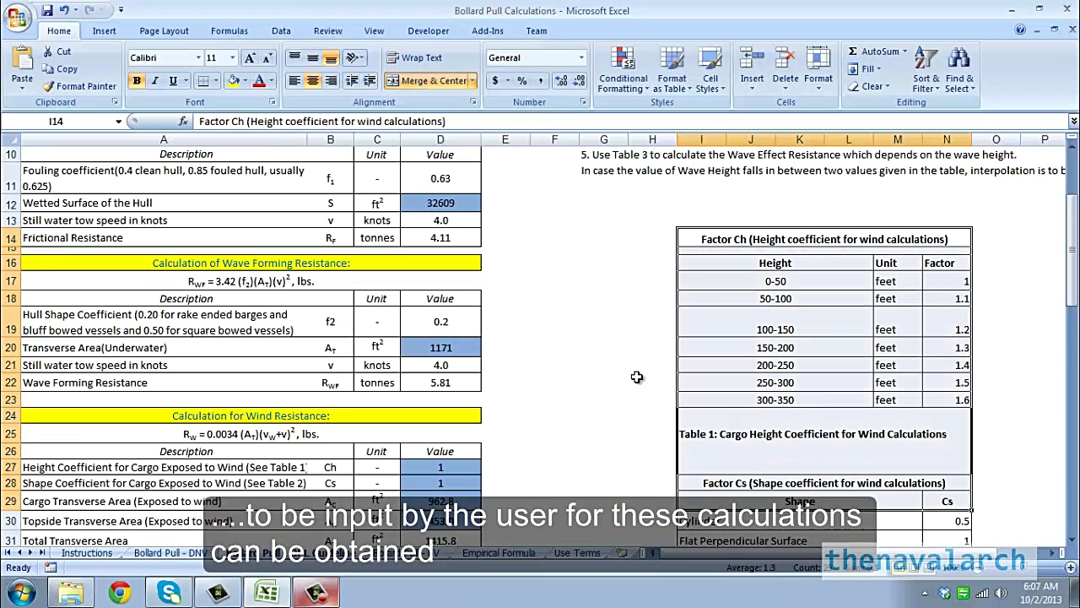
scroll(636, 377, "down", 5)
left_click_drag(888, 208, 863, 186)
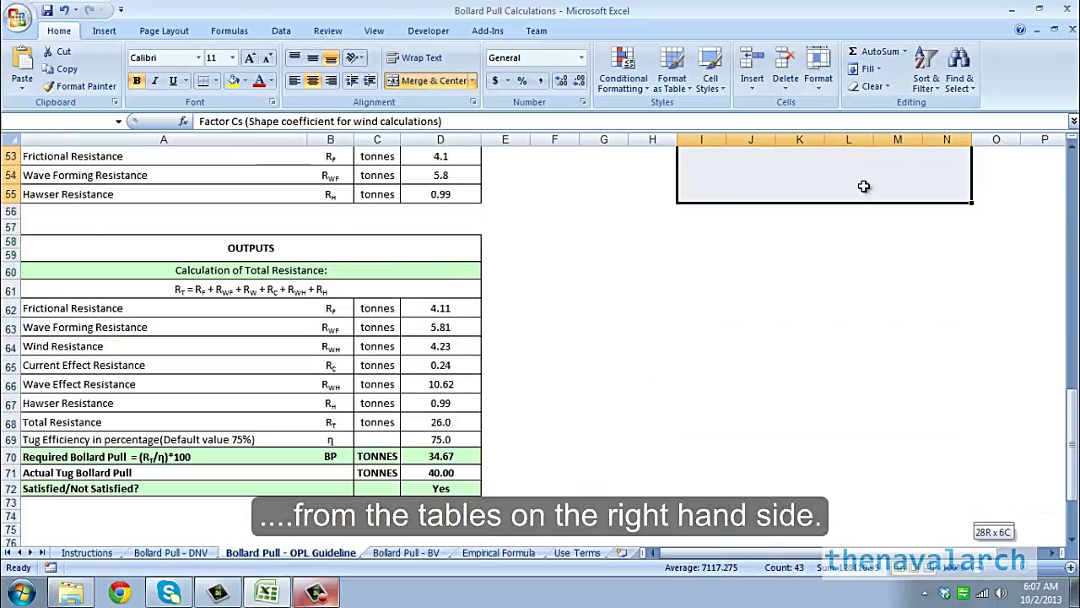
scroll(832, 428, "up", 7)
Scroll through the Bollard Pull - BV results (44018 N friction, 110954 N wave) and appendix images.
key("ctrl+Page_Down")
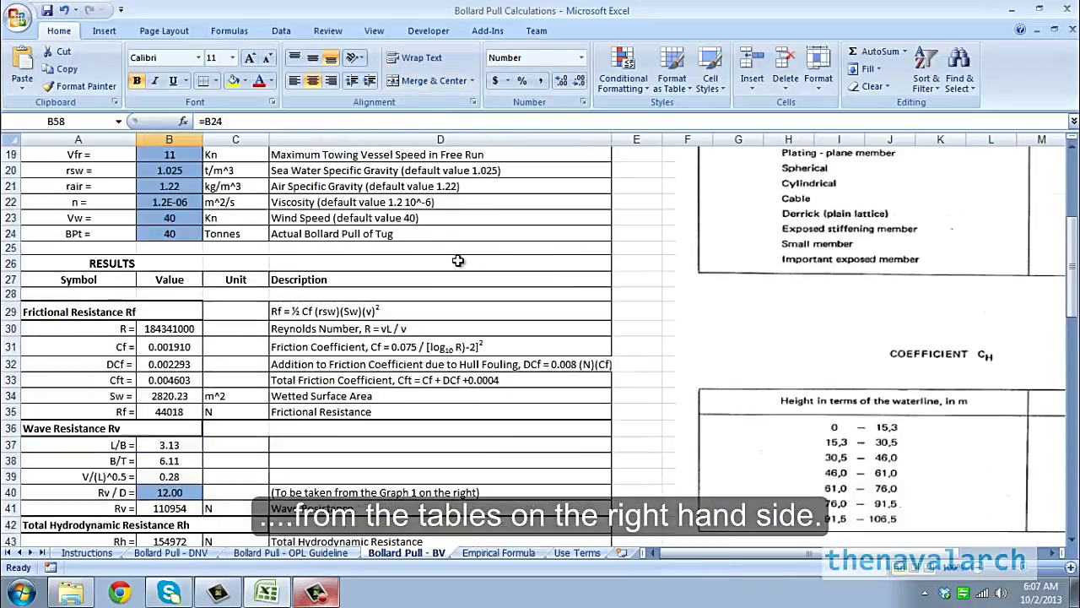
scroll(458, 260, "up", 6)
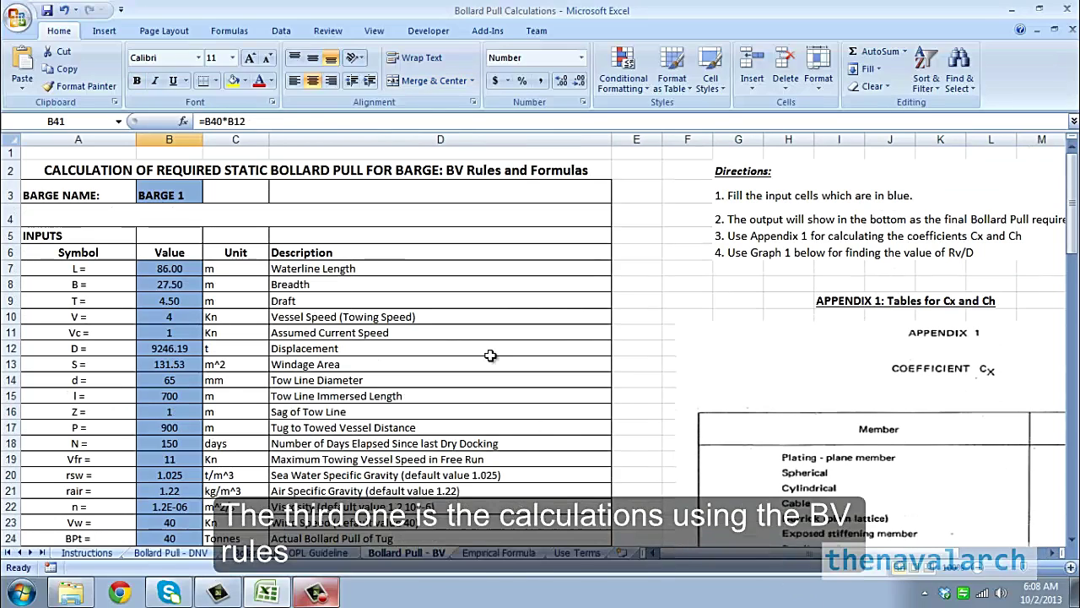
scroll(488, 358, "down", 5)
scroll(488, 358, "down", 2)
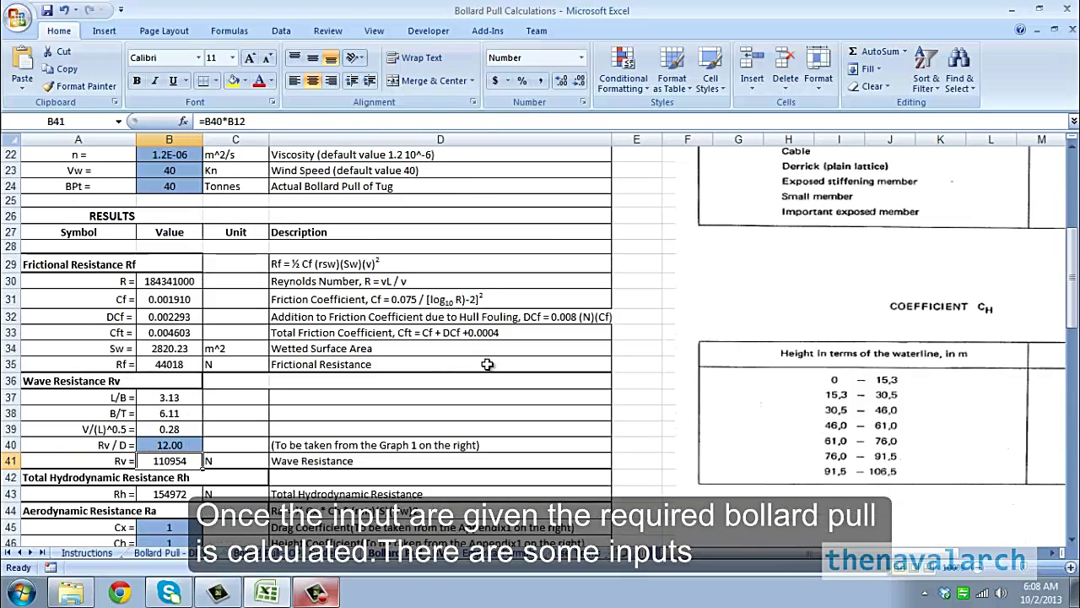
scroll(498, 379, "up", 7)
scroll(522, 442, "down", 2)
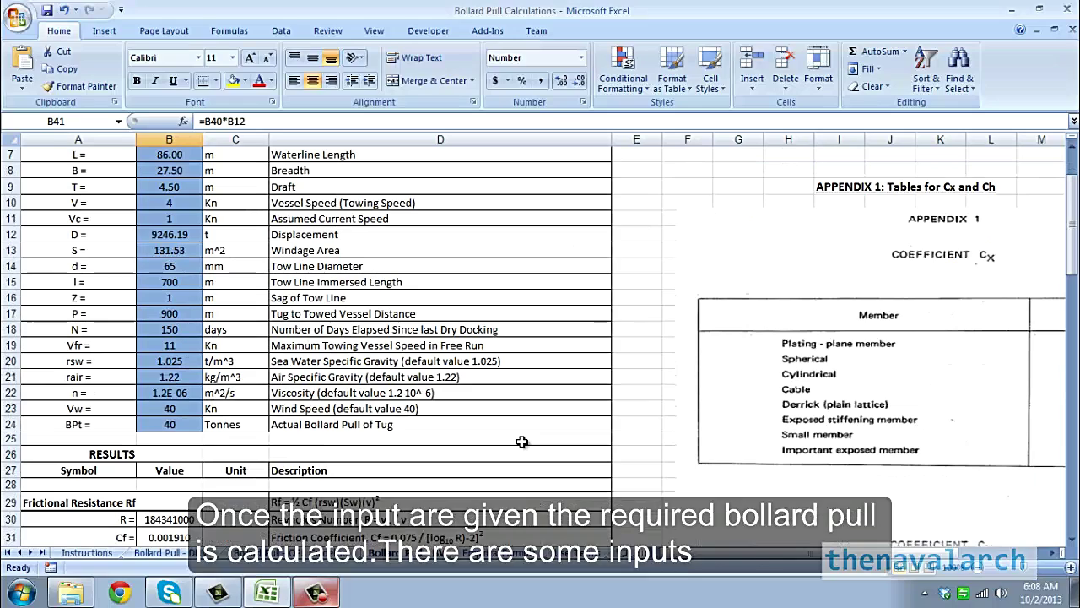
scroll(882, 441, "down", 9)
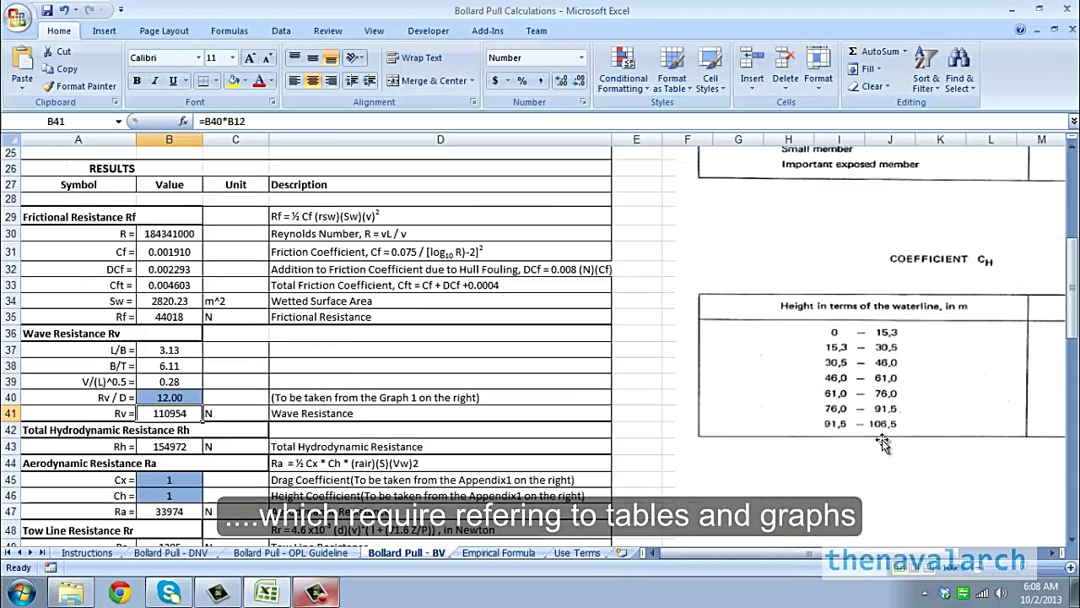
scroll(865, 468, "right", 2)
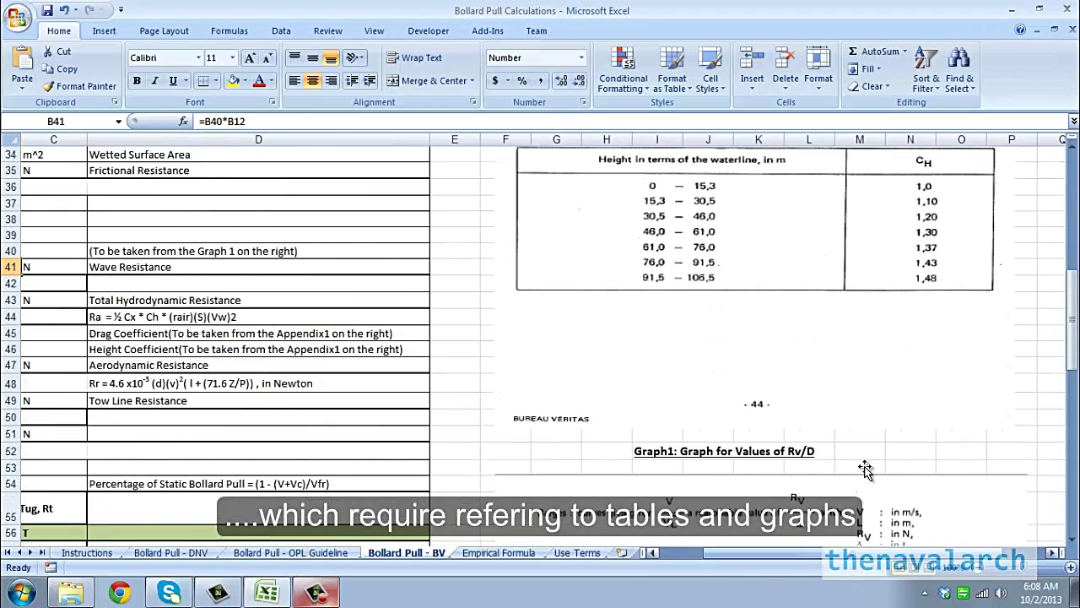
scroll(859, 446, "down", 6)
scroll(859, 446, "up", 14)
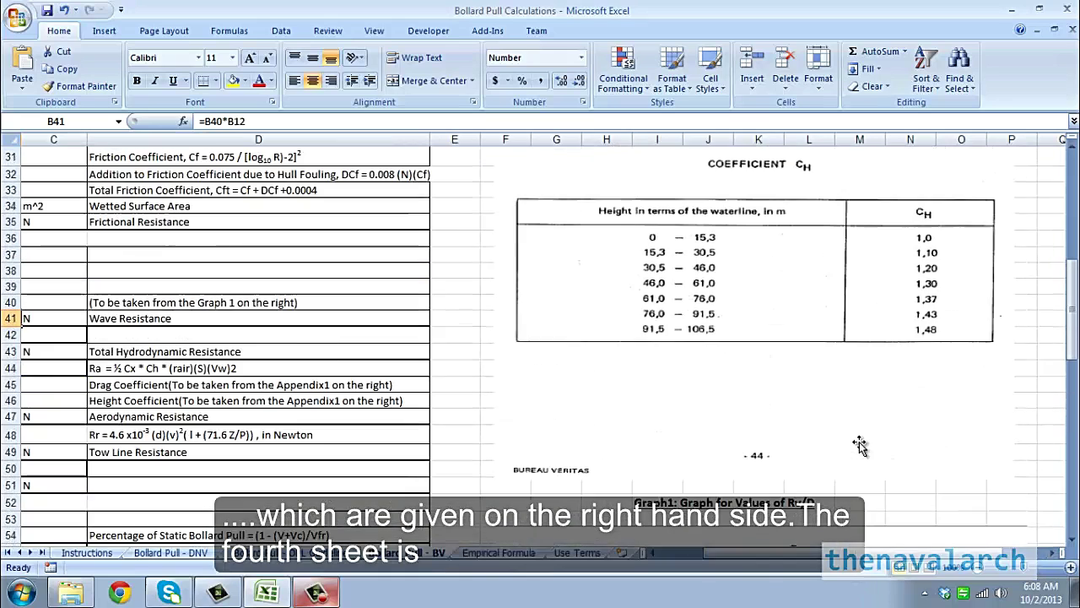
left_click(521, 553)
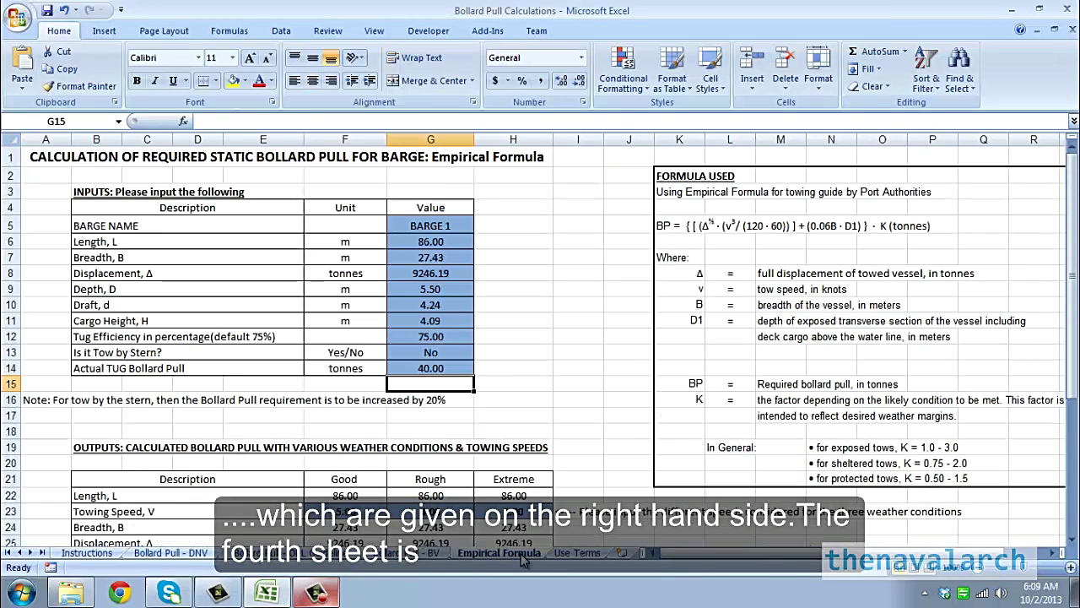
left_click(611, 226)
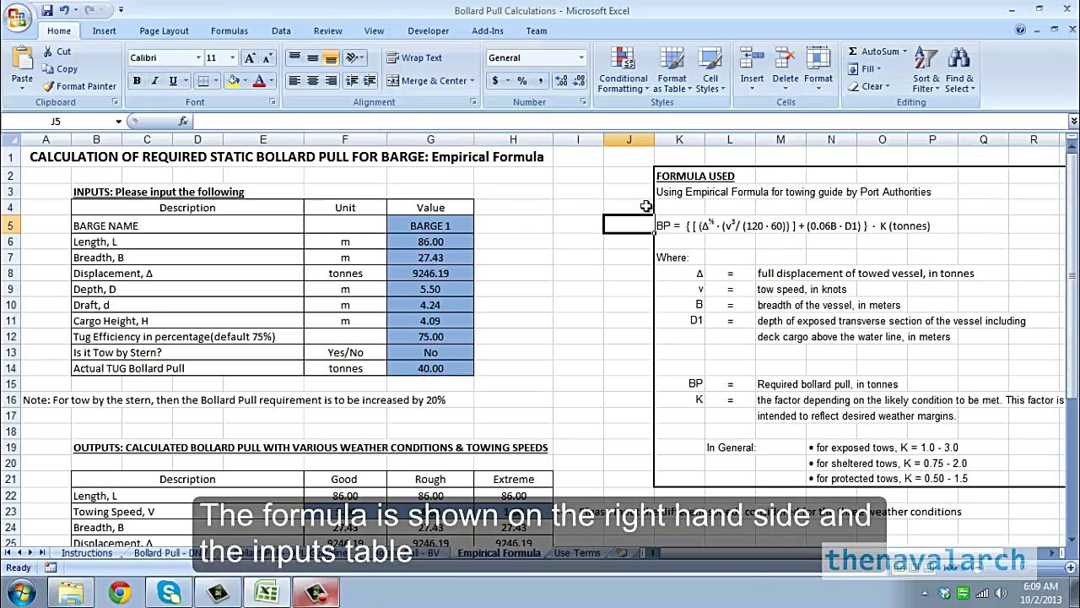
left_click_drag(447, 244, 417, 368)
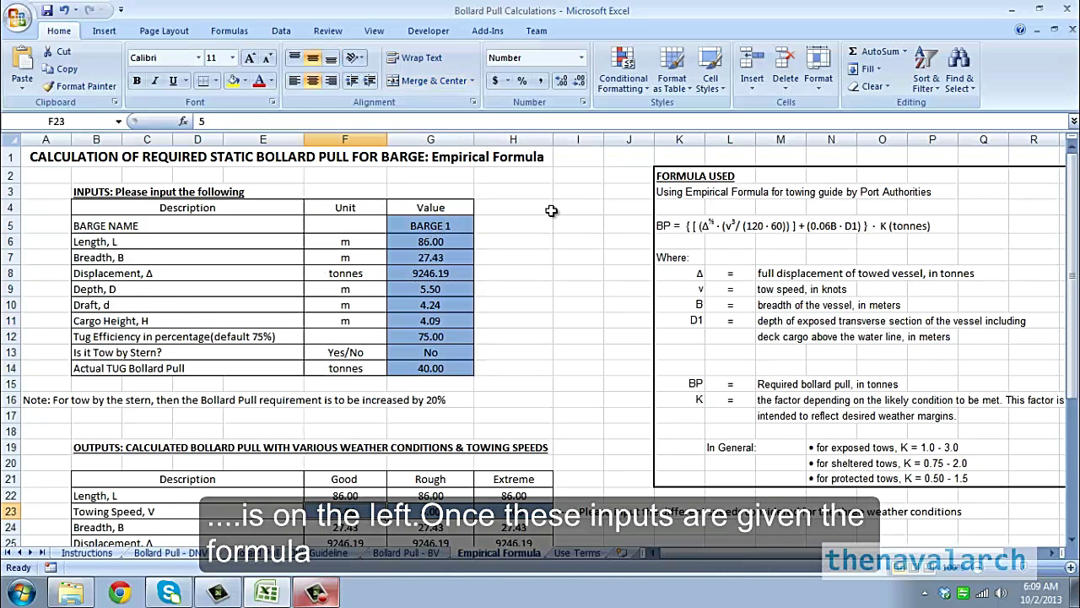
scroll(551, 210, "down", 2)
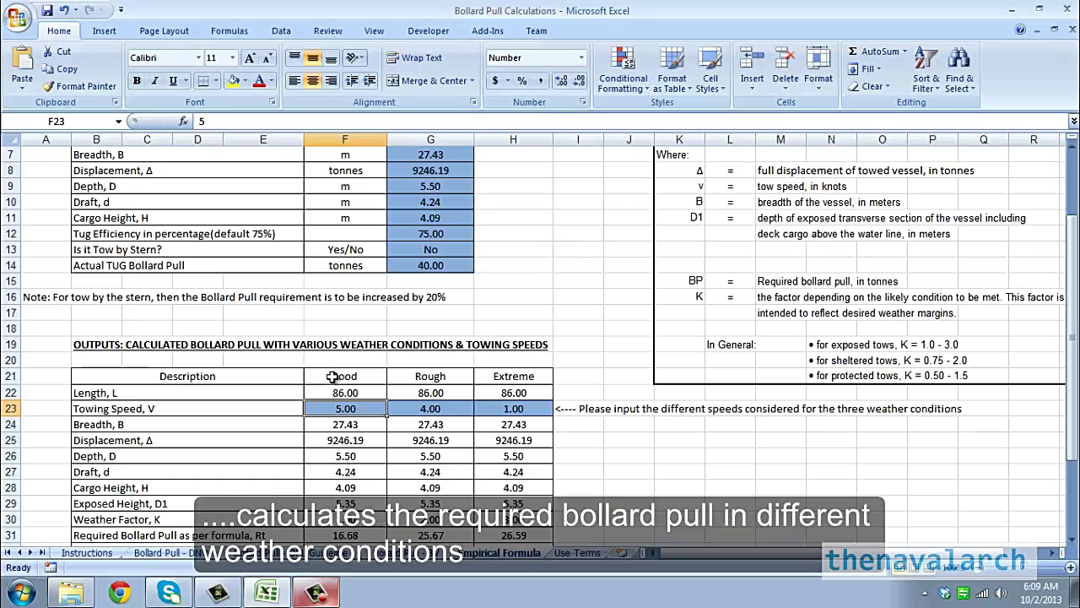
left_click(333, 376)
left_click(420, 377)
left_click(531, 377)
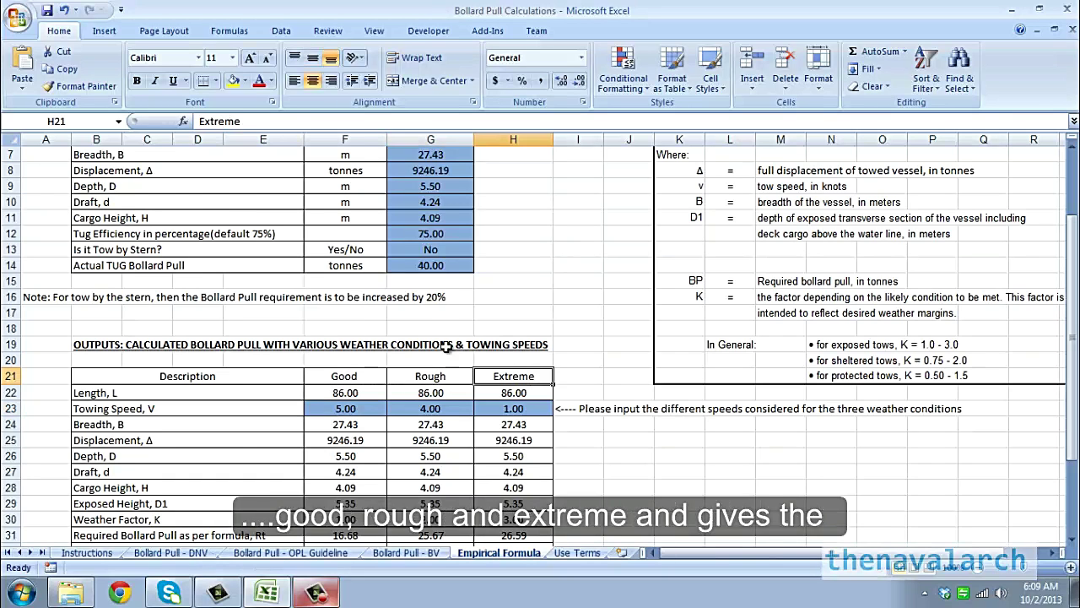
scroll(447, 347, "down", 3)
left_click(358, 471)
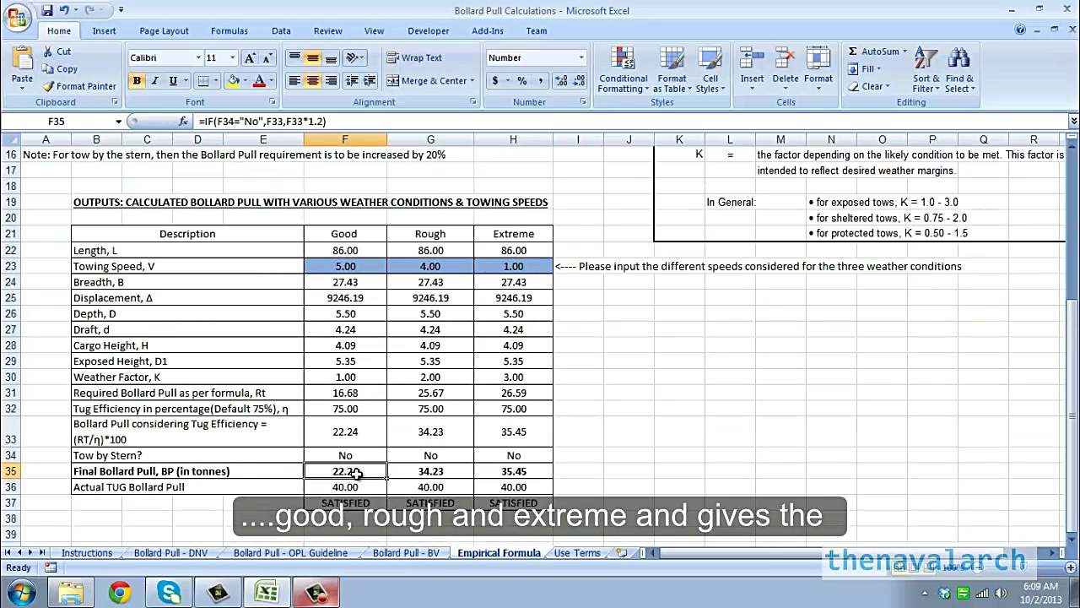
left_click(417, 472)
left_click(500, 474)
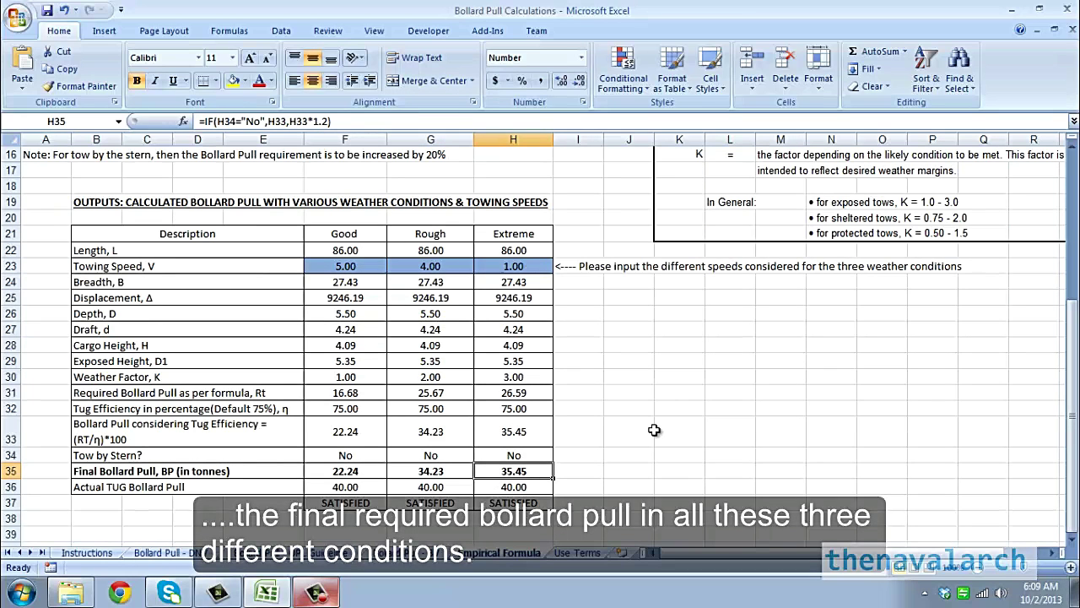
Scroll the Empirical Formula sheet to the three weather checks against the 40.00-tonne tug pull.
scroll(654, 430, "down", 1)
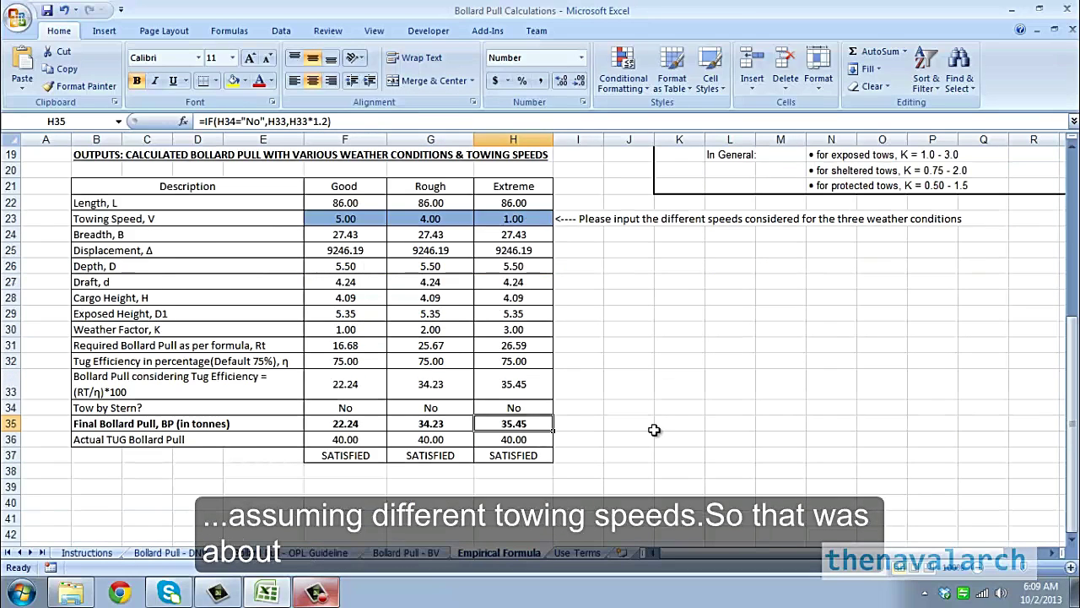